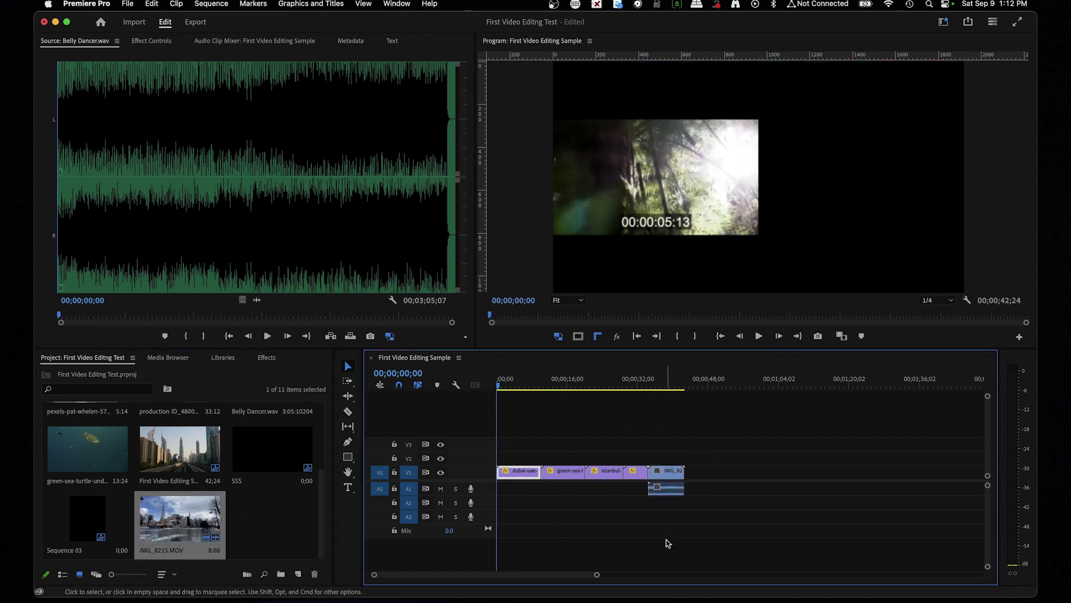
# Step: Play back the IMG_8215.MOV clip at the end of the sequence to hear its recorded sound
pyautogui.press('XF86AudioRaiseVolume')
pyautogui.click(649, 382)
pyautogui.click(758, 336)
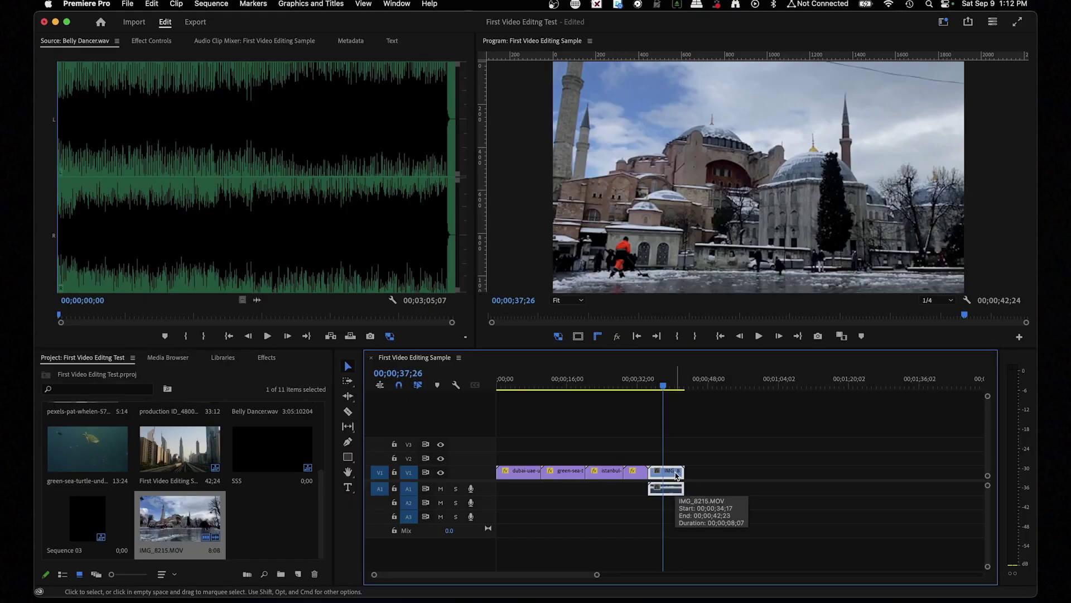
# Step: Delete the IMG_8215.MOV clip together with its linked audio, and undo that deletion
pyautogui.press('Delete')
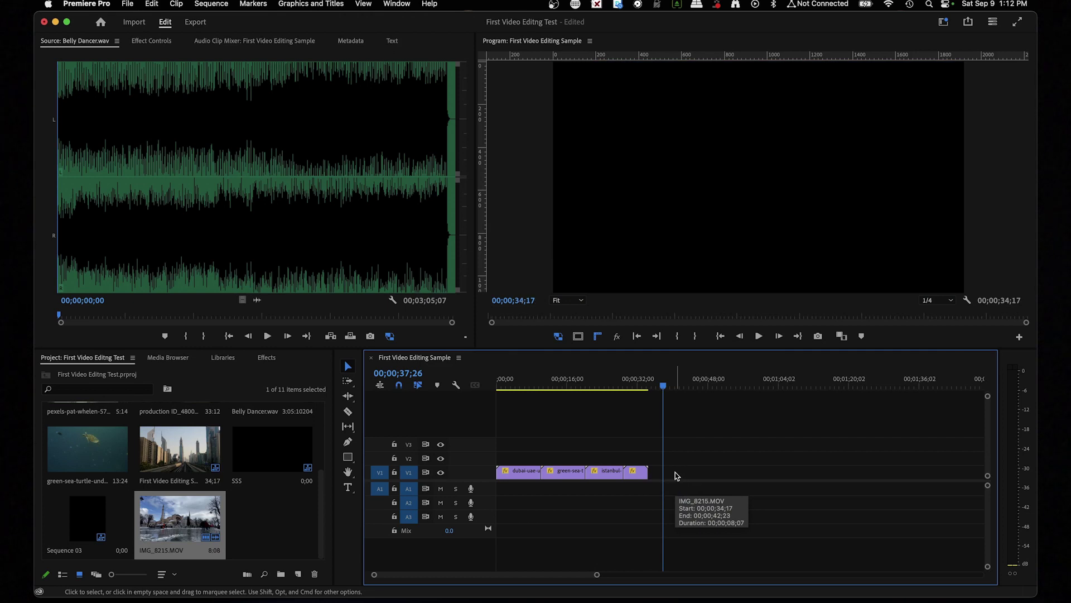
pyautogui.press('super+z')
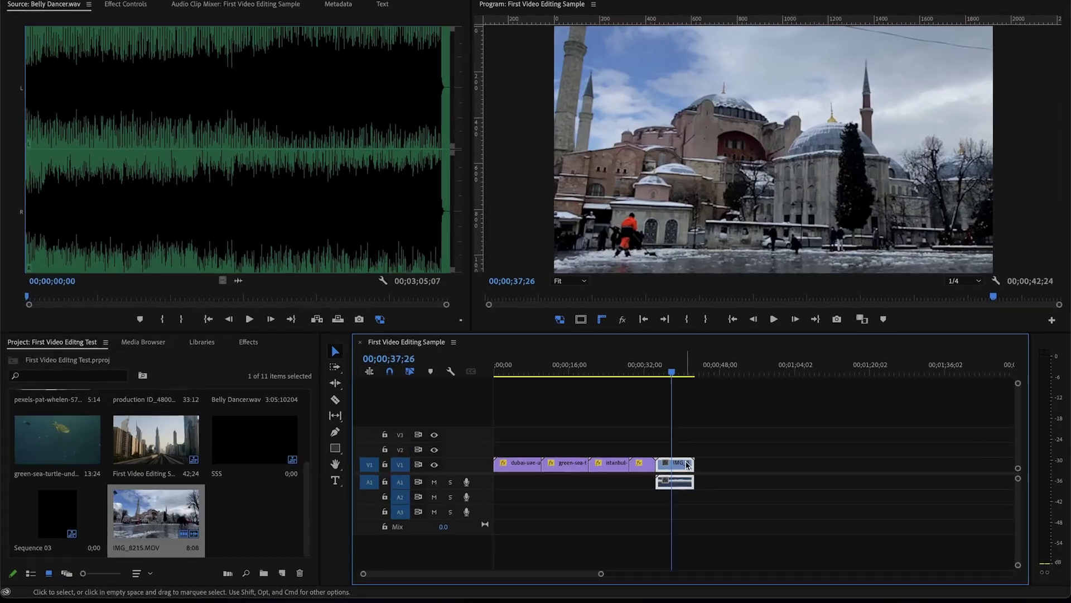
# Step: Unlink the IMG_8215.MOV clip's audio from its video in the sequence and delete only the audio from track A1
pyautogui.rightClick(679, 473)
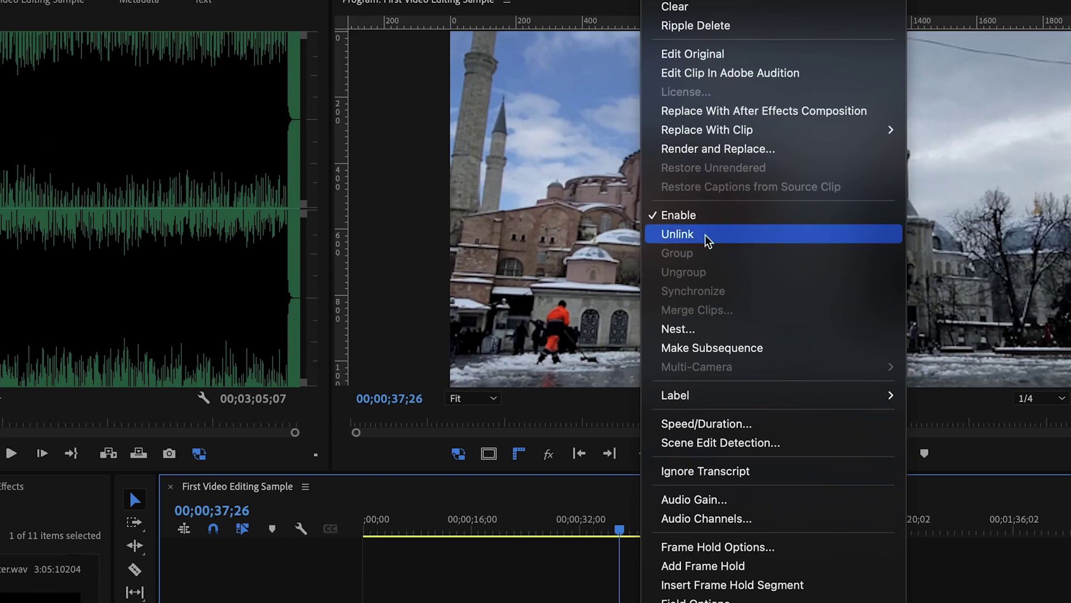
pyautogui.click(725, 241)
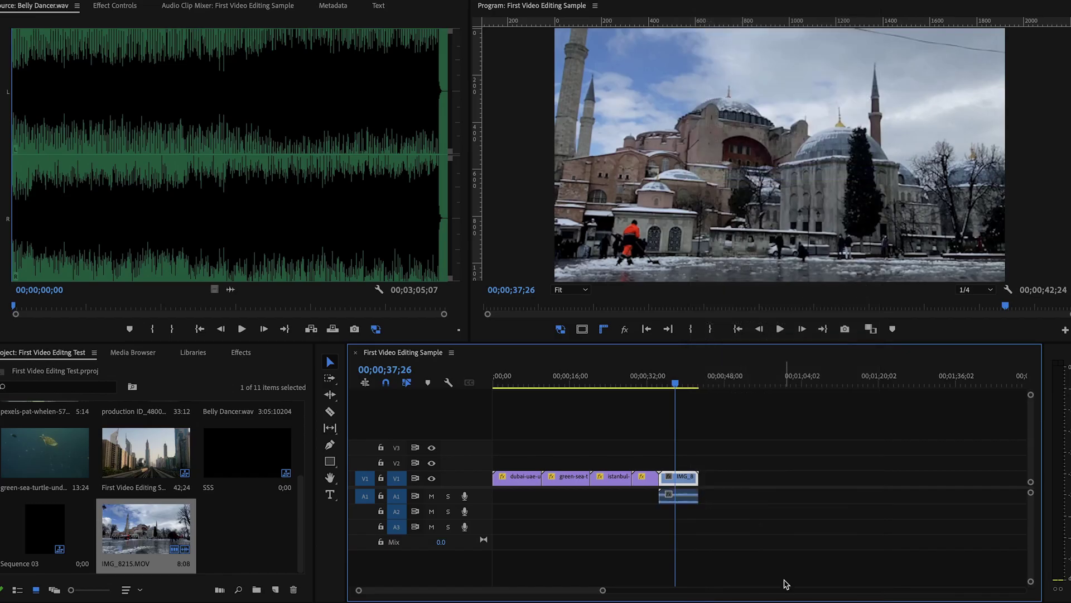
pyautogui.click(681, 496)
pyautogui.click(690, 478)
pyautogui.click(690, 502)
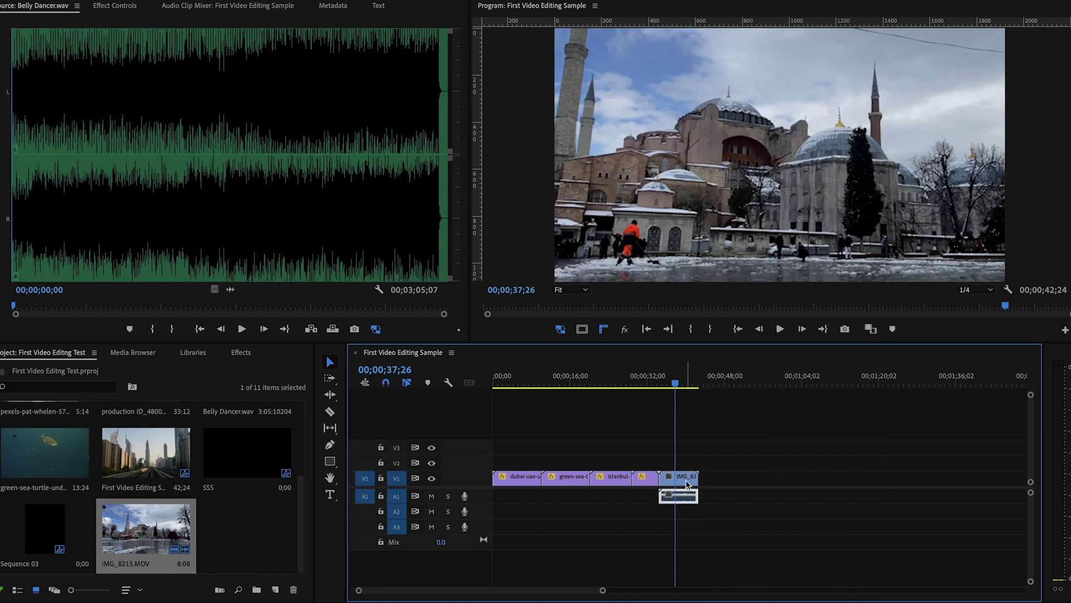
pyautogui.click(690, 502)
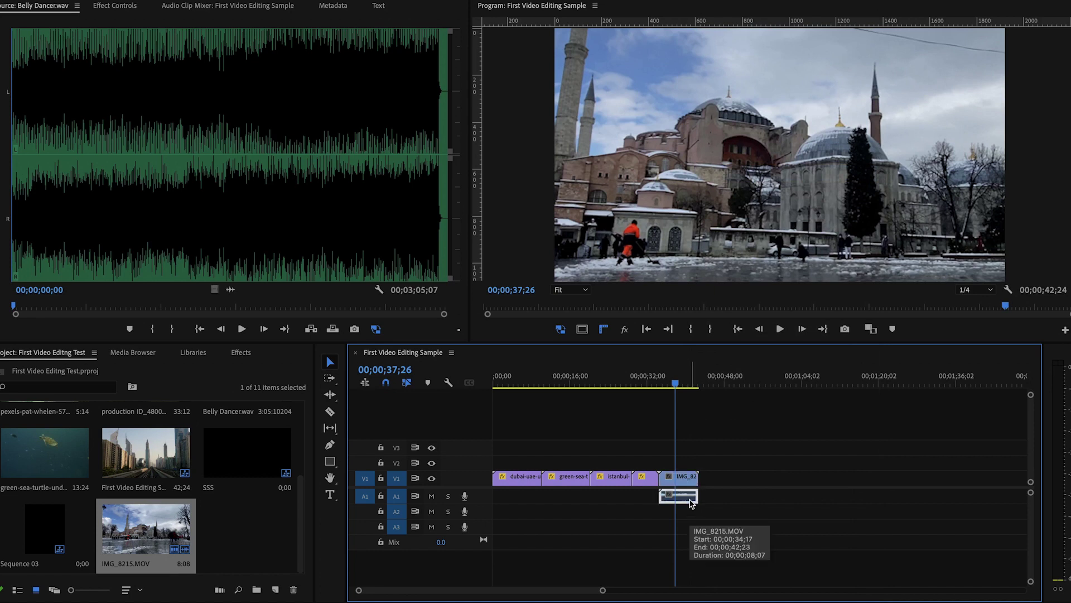
pyautogui.press('Delete')
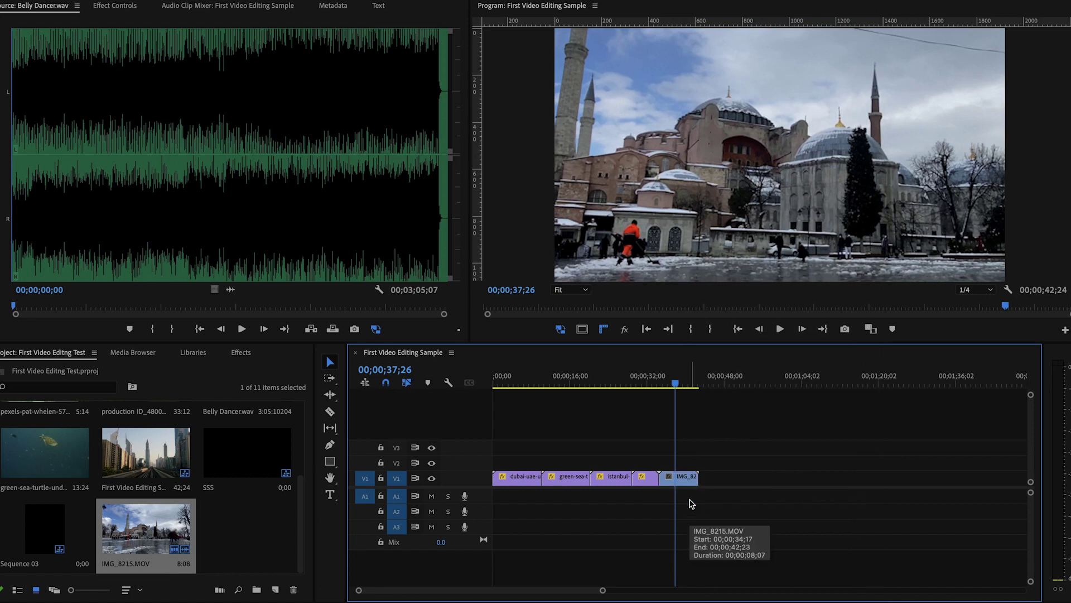
# Step: Preview IMG_8215.MOV in the Source Monitor and place only its video at the end of track V1
pyautogui.moveTo(676, 384)
pyautogui.mouseDown()
pyautogui.moveTo(646, 387)
pyautogui.moveTo(671, 387)
pyautogui.mouseUp()
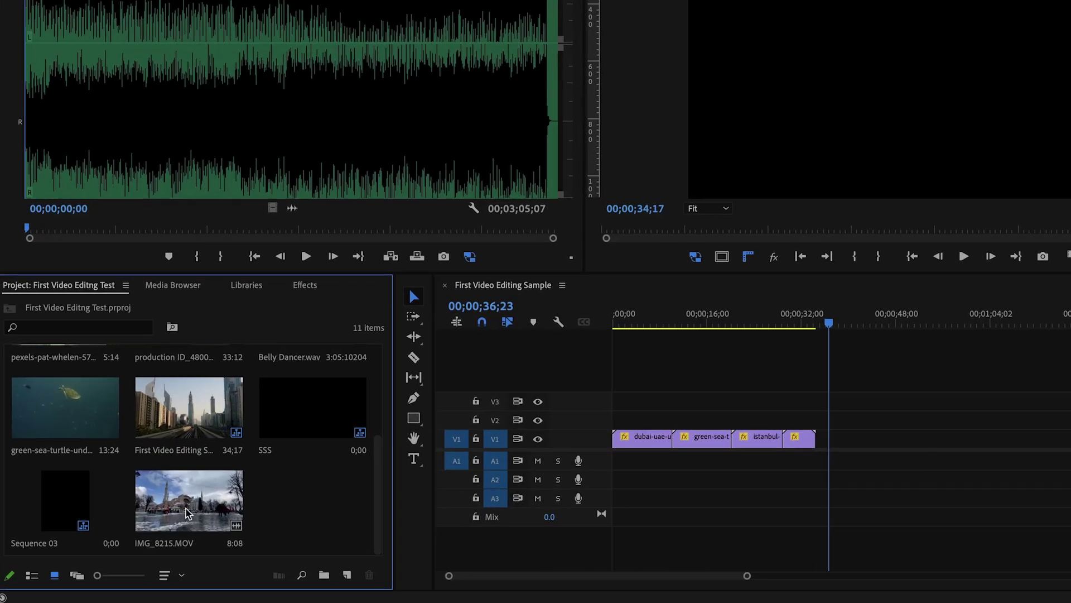
pyautogui.doubleClick(186, 513)
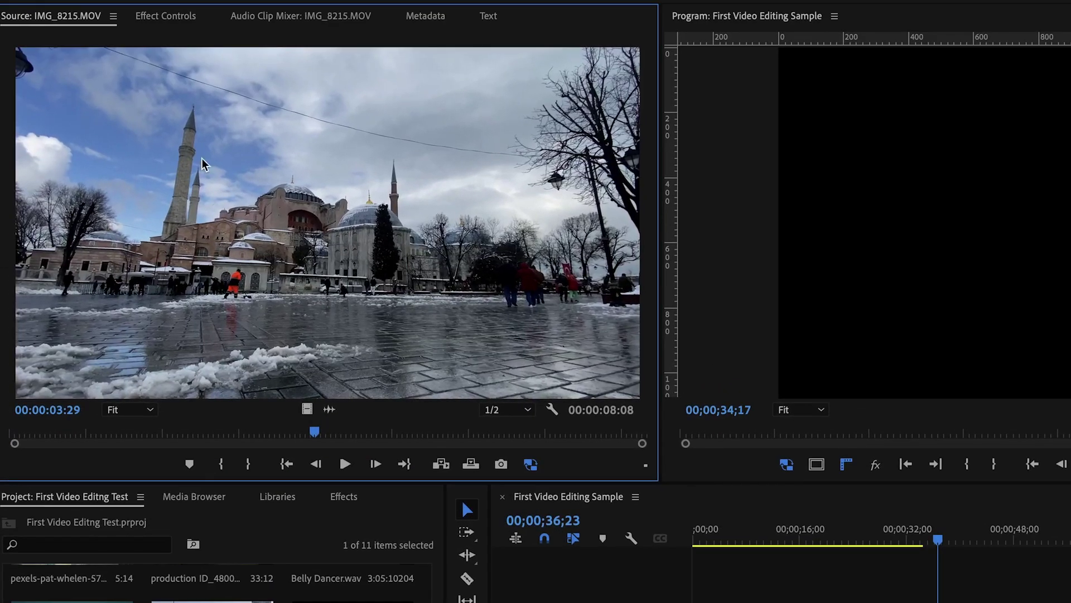
pyautogui.moveTo(313, 431); pyautogui.dragTo(57, 431)
pyautogui.click(345, 464)
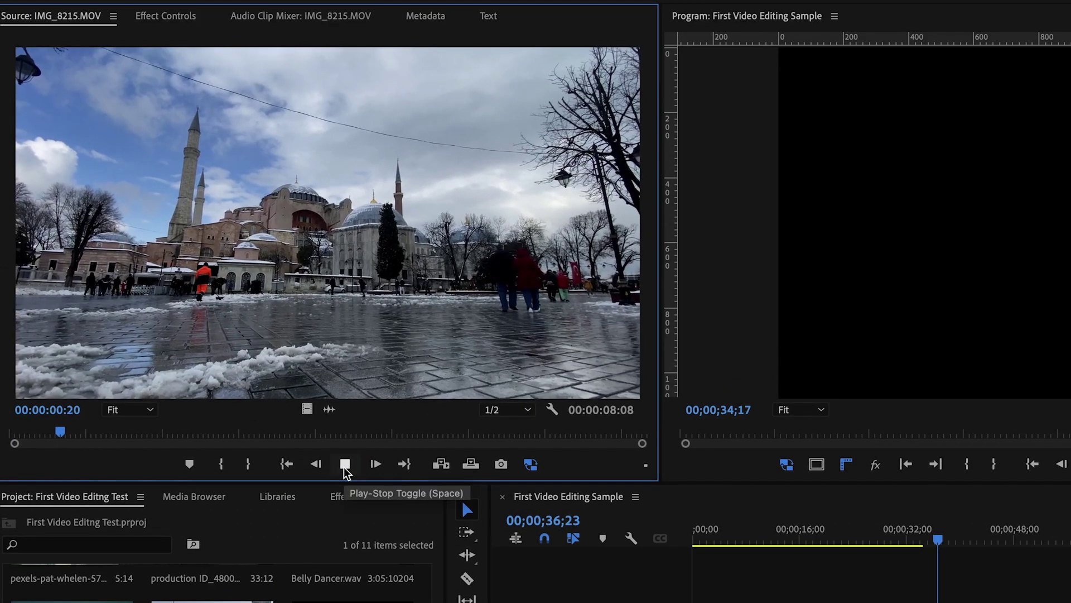
pyautogui.click(345, 464)
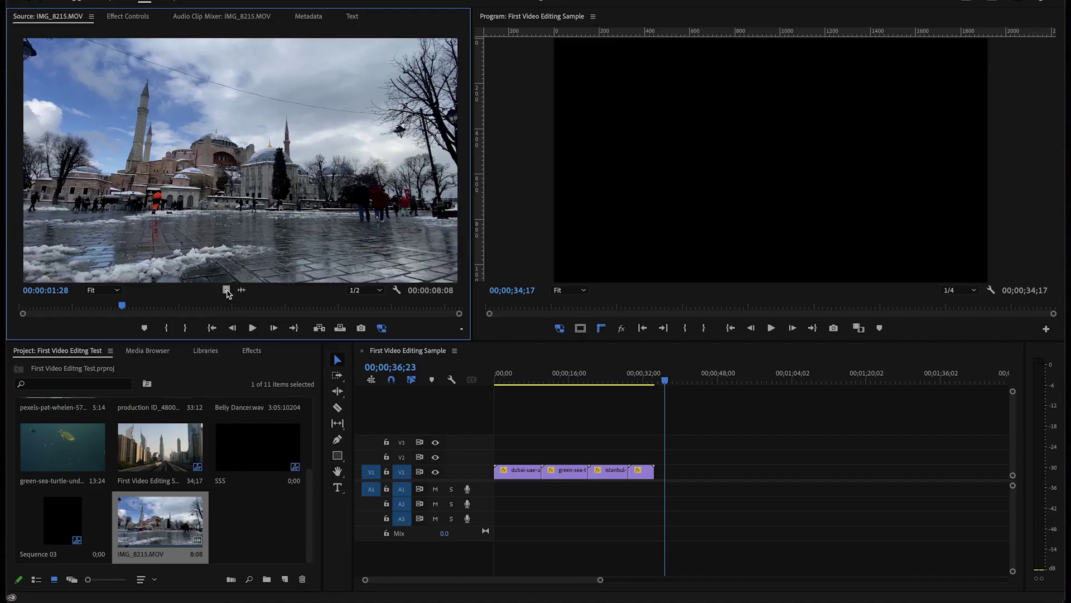
pyautogui.moveTo(226, 291); pyautogui.dragTo(664, 471)
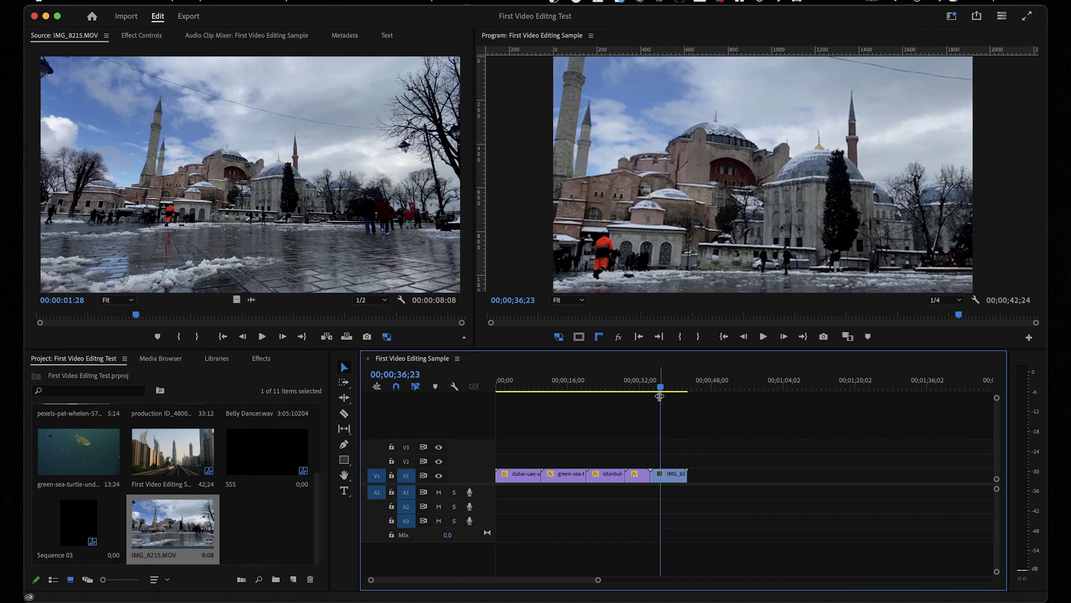
# Step: Add Belly Dancer.wav to track A1 at the start of the sequence and play it back with the video
pyautogui.click(243, 539)
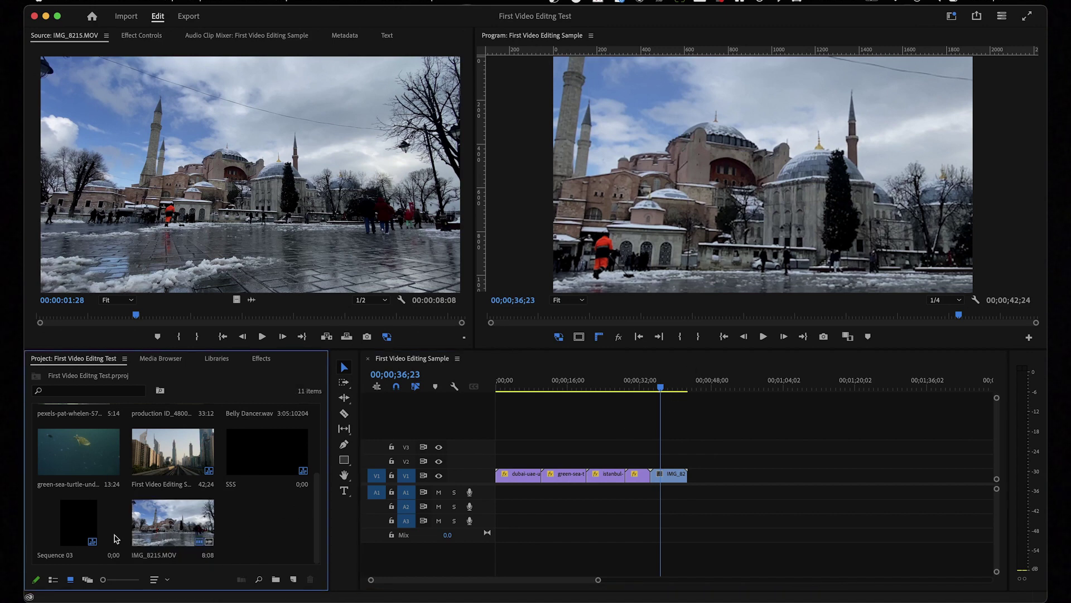
pyautogui.scroll(3, 268, 533)
pyautogui.click(269, 505)
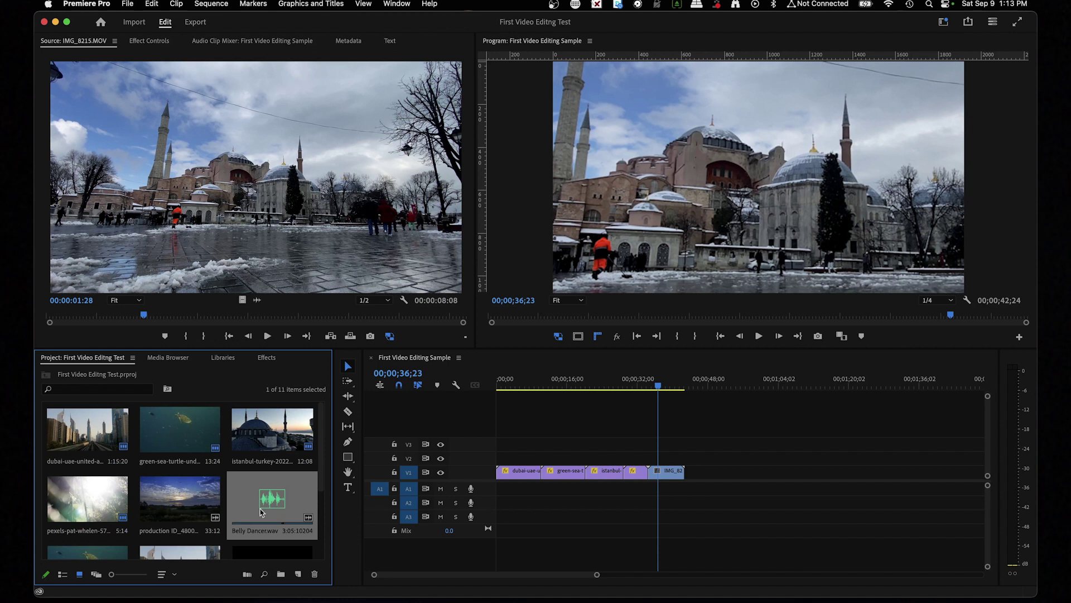
pyautogui.moveTo(274, 497); pyautogui.dragTo(498, 489)
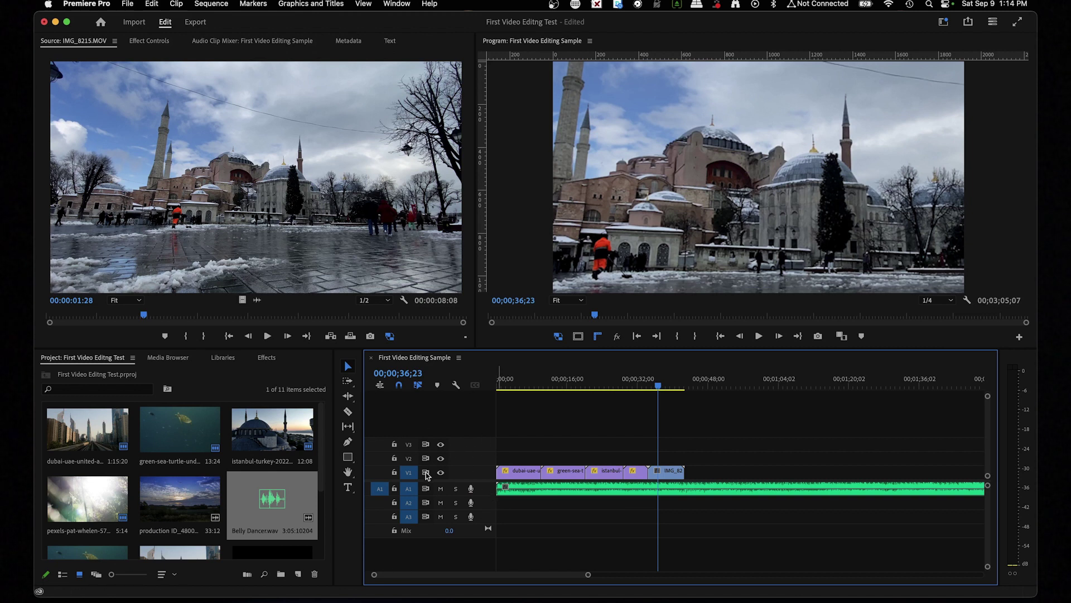
pyautogui.moveTo(660, 385); pyautogui.dragTo(497, 384)
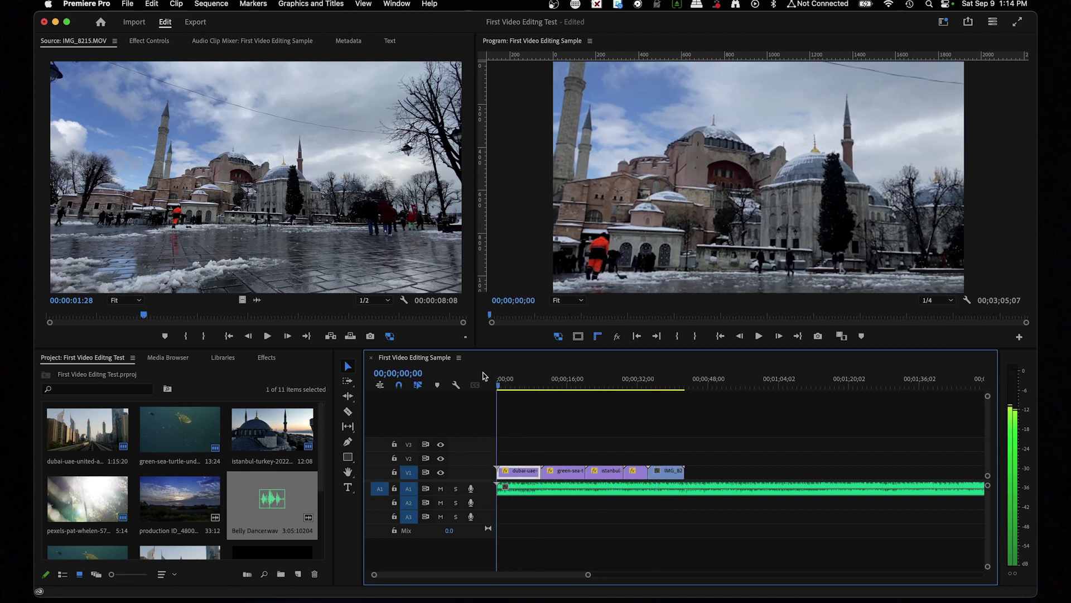
pyautogui.click(759, 336)
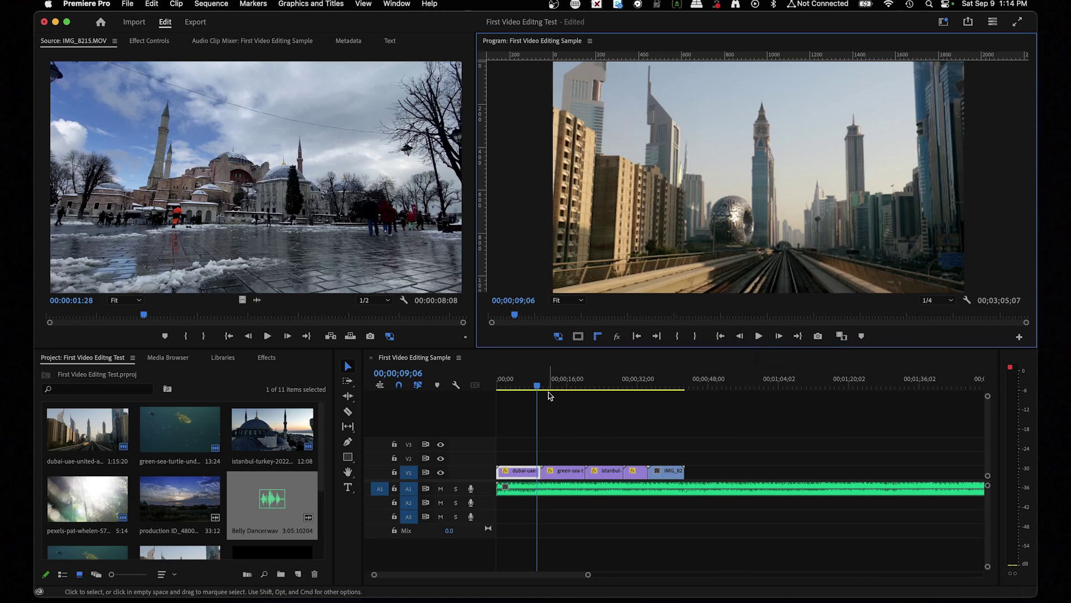
# Step: Cut off the Belly Dancer.wav clip at 00;00;42;24, where the last video clip ends, and save the project
pyautogui.moveTo(540, 385); pyautogui.dragTo(686, 397)
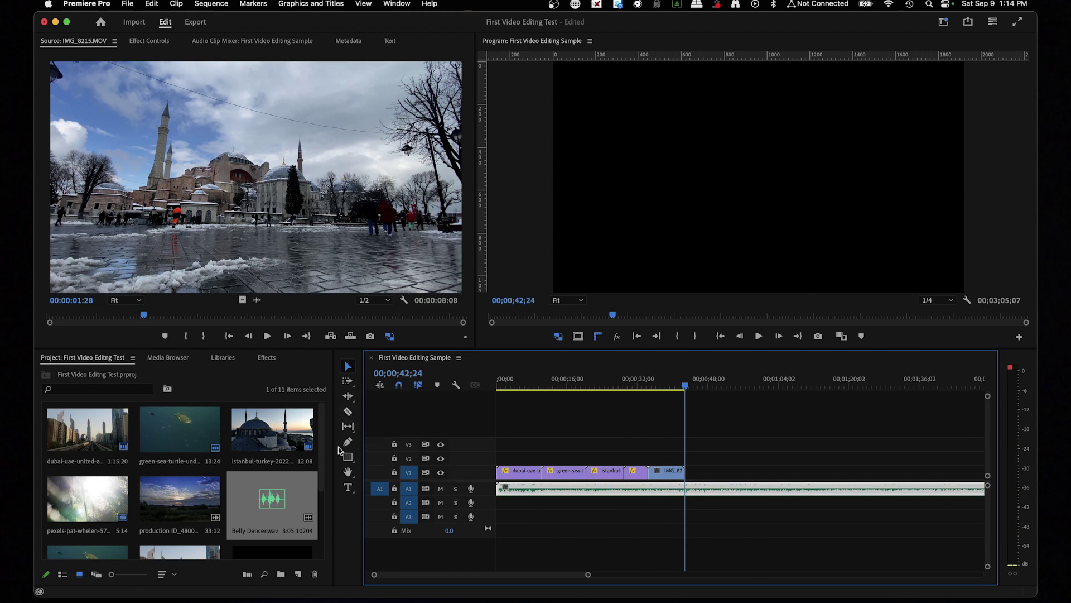
pyautogui.click(348, 411)
pyautogui.click(692, 491)
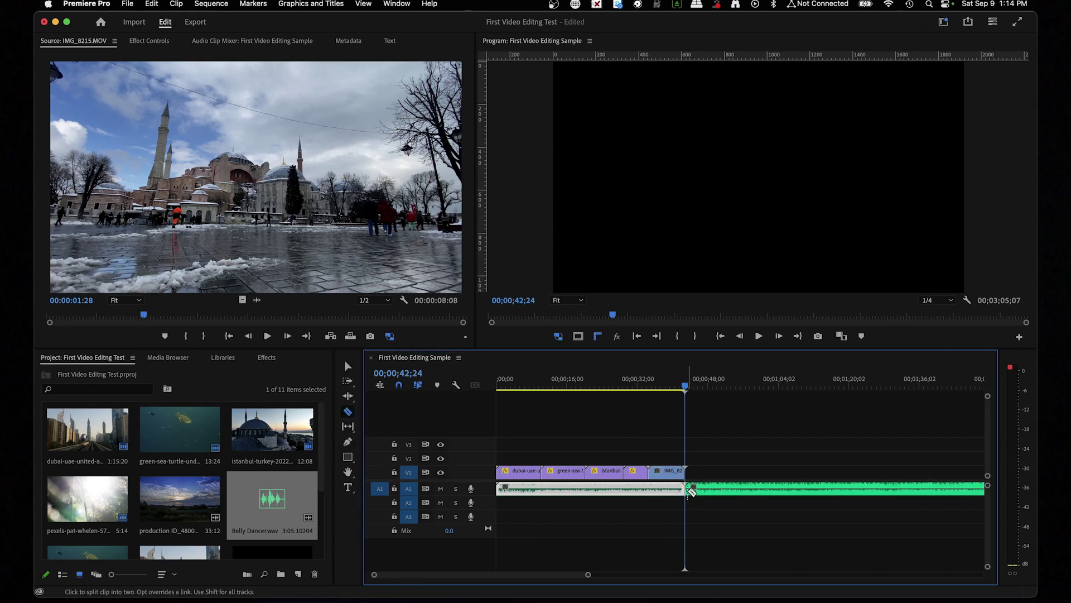
pyautogui.click(348, 366)
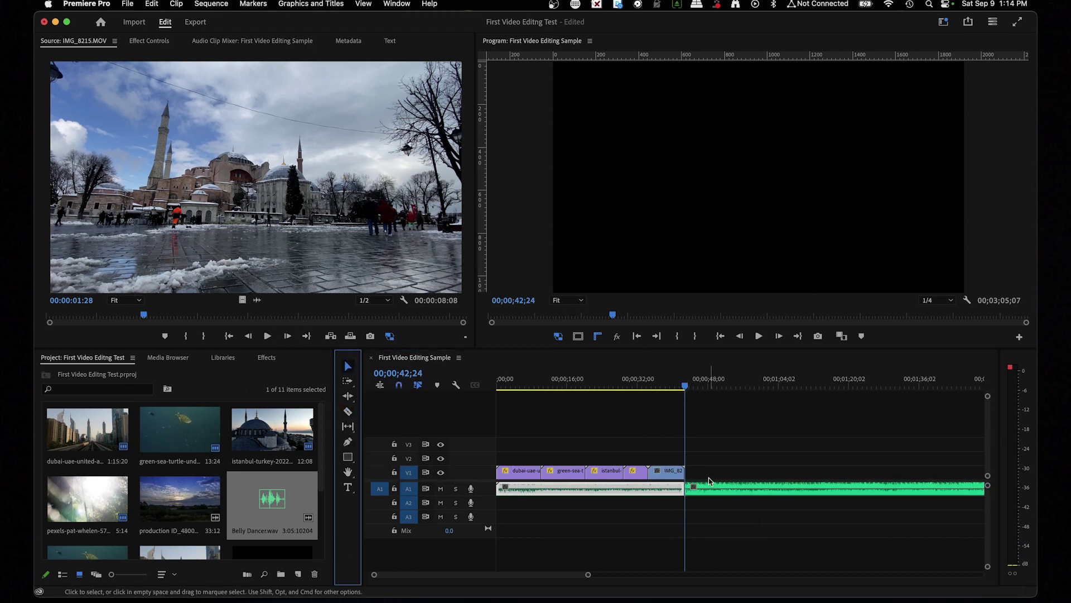
pyautogui.click(723, 494)
pyautogui.press('Delete')
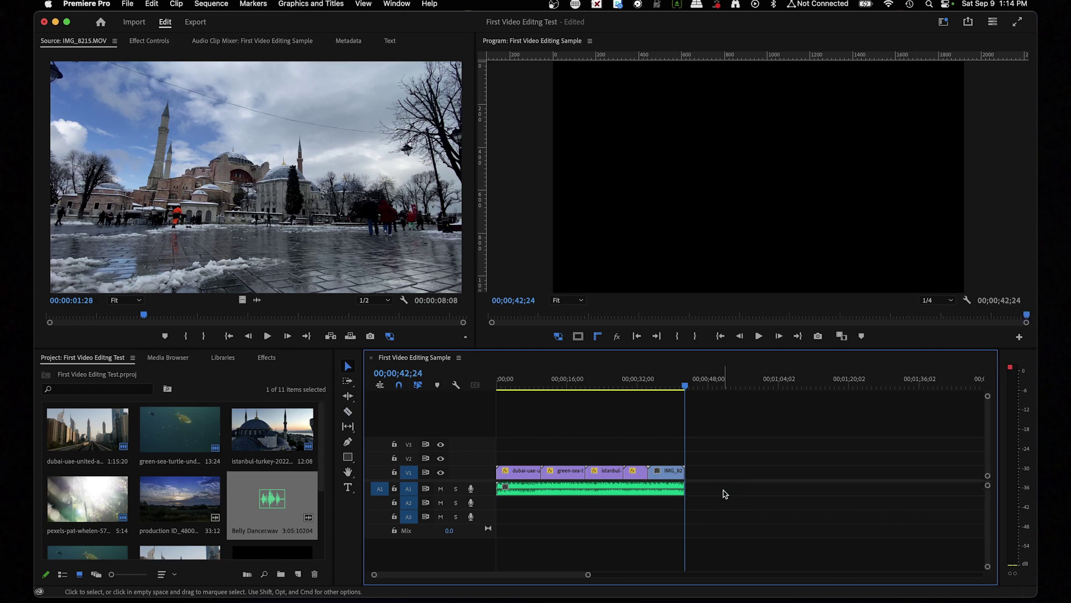
pyautogui.press('super+s')
# Step: Adjust the audio gain of the Belly Dancer.wav clip on track A1 by -10 dB
pyautogui.moveTo(691, 379); pyautogui.dragTo(509, 380)
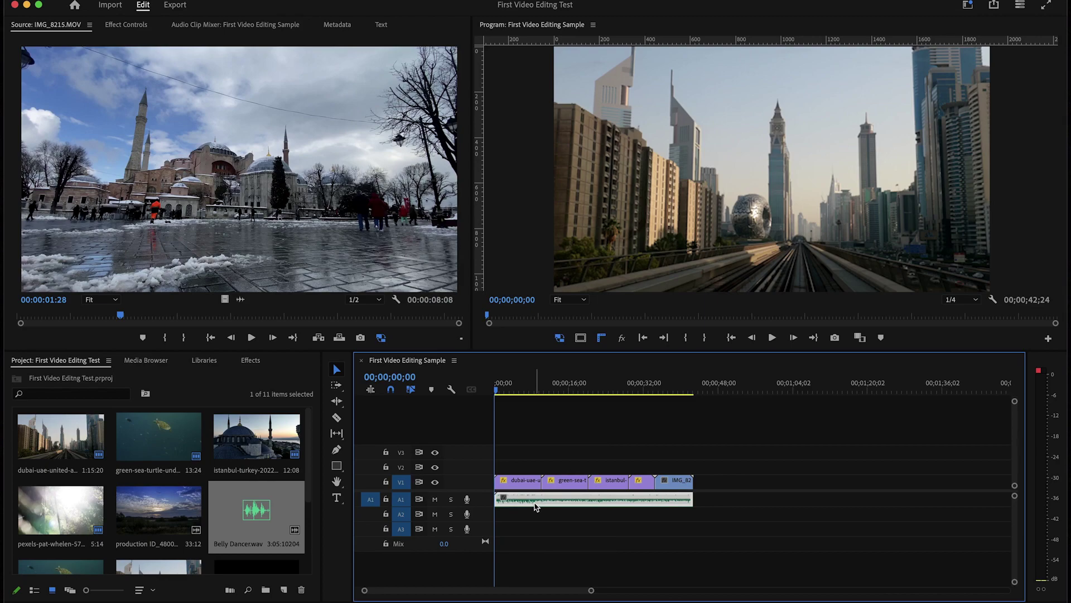
pyautogui.rightClick(534, 507)
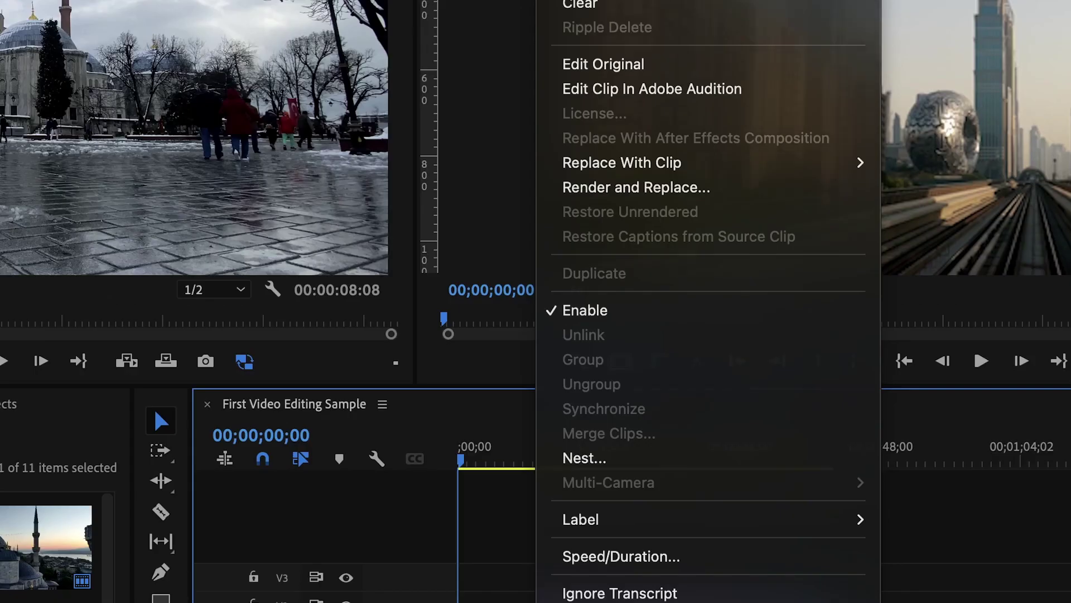
pyautogui.click(624, 418)
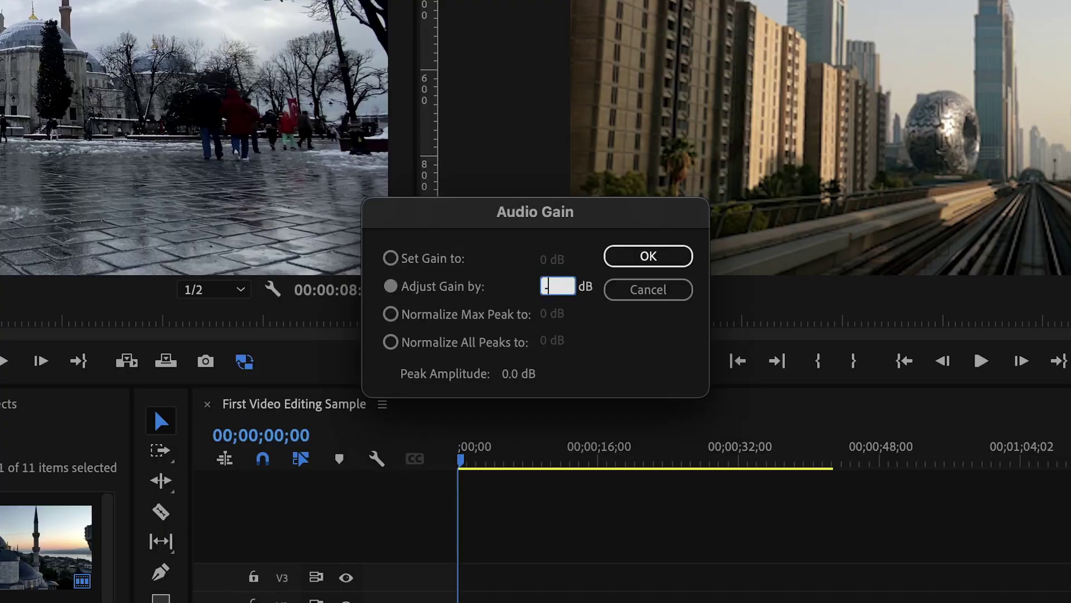
pyautogui.click(654, 265)
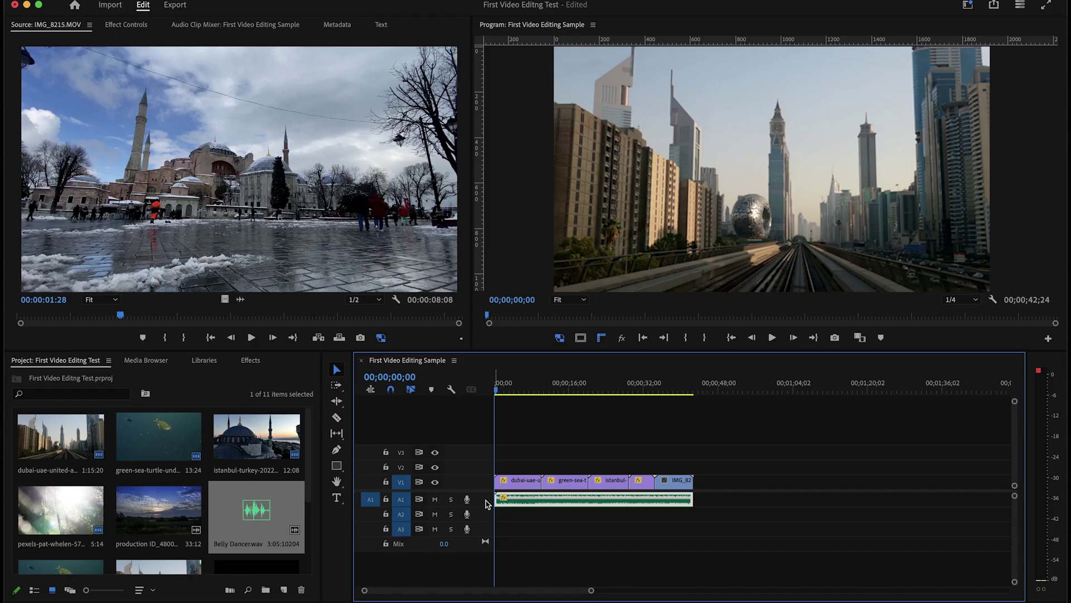
# Step: Expand the height of track A1 to show the waveform and play the sequence to check its audio level
pyautogui.moveTo(487, 505); pyautogui.dragTo(487, 554)
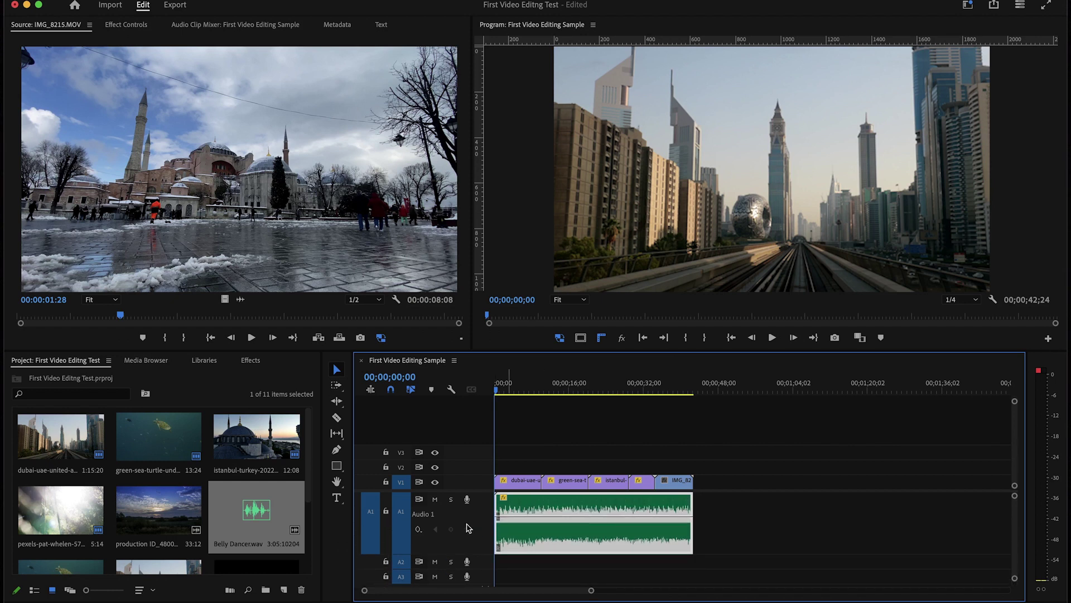
pyautogui.scroll(1, 469, 527)
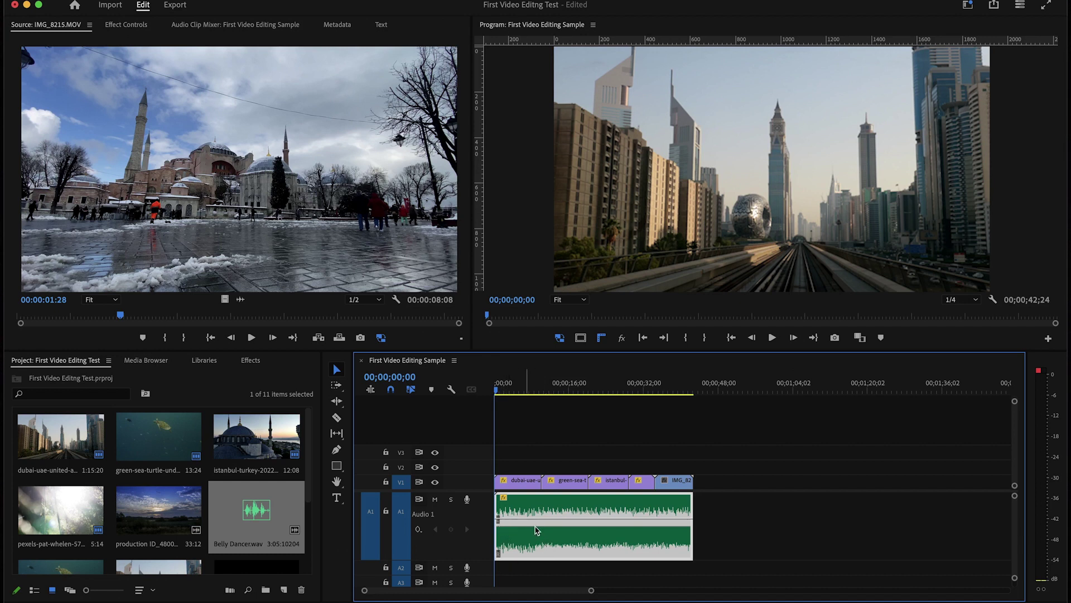
pyautogui.click(772, 338)
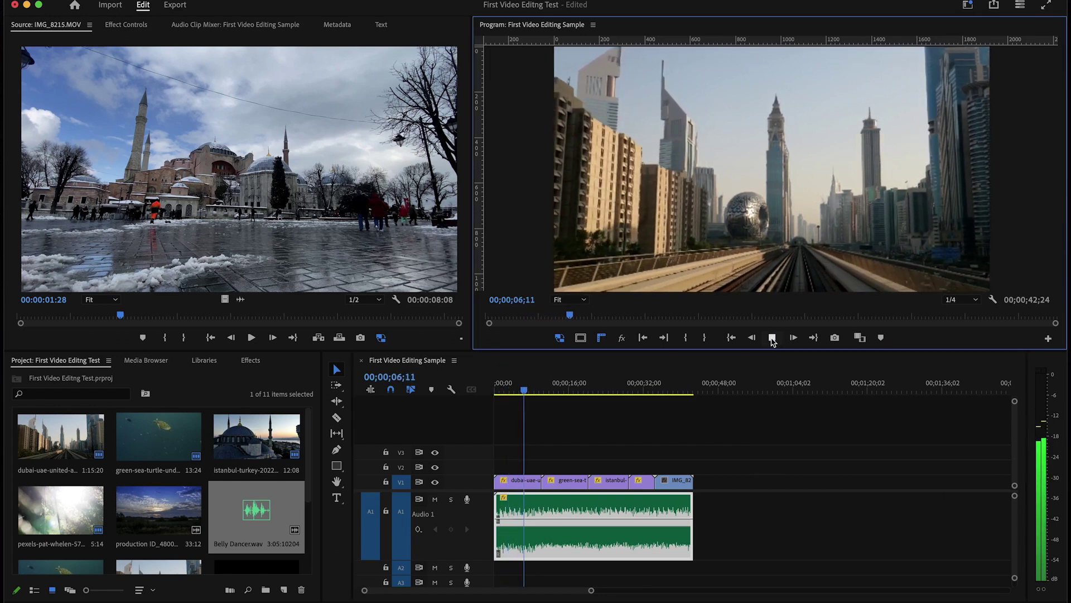
pyautogui.click(772, 338)
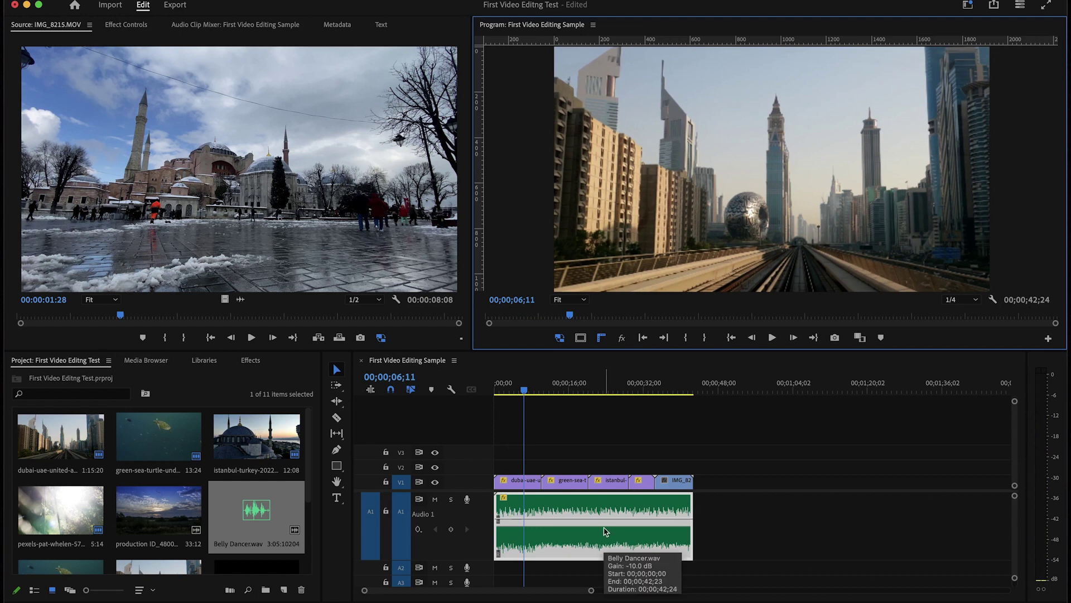
pyautogui.click(1045, 442)
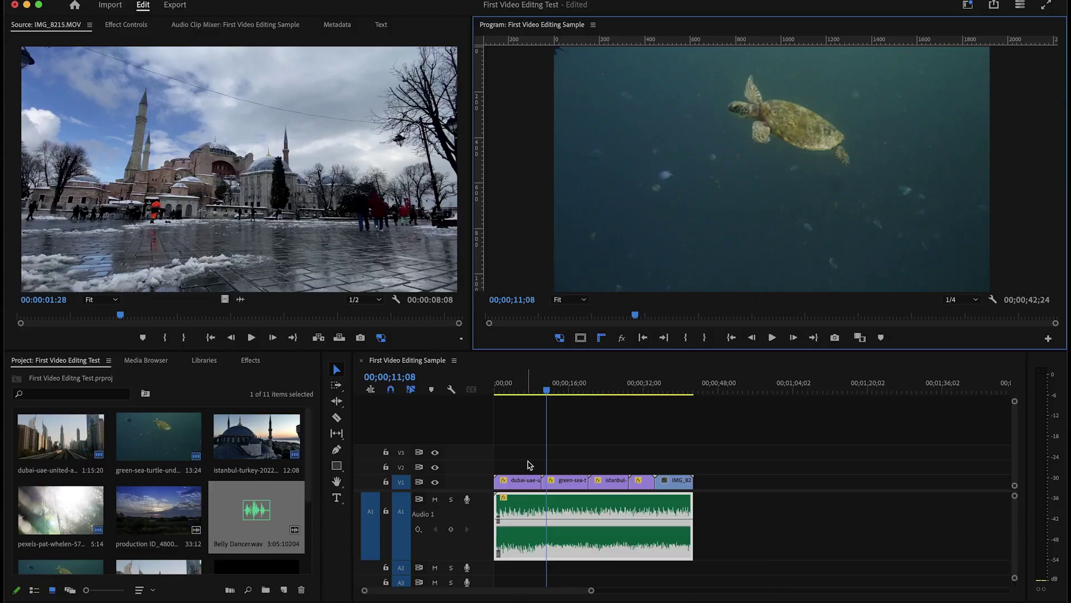
# Step: Undo the gain reduction on the Belly Dancer.wav clip
pyautogui.scroll(-1, 599, 435)
pyautogui.scroll(-1, 599, 436)
pyautogui.scroll(3, 591, 438)
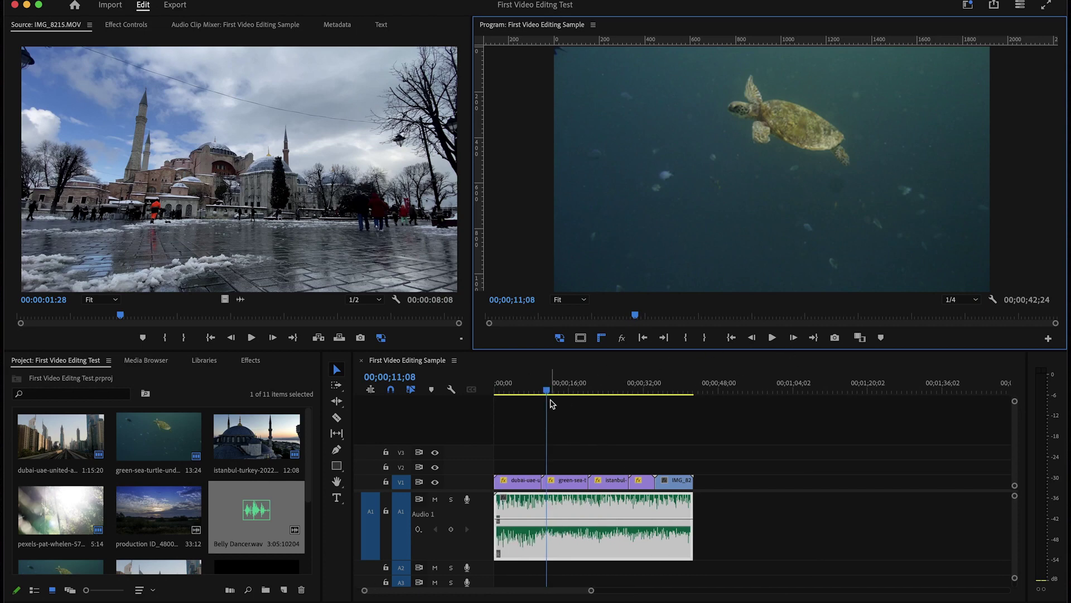
# Step: Play the sequence from its start and check the music's loudness on the audio meters
pyautogui.press('Home')
pyautogui.click(772, 337)
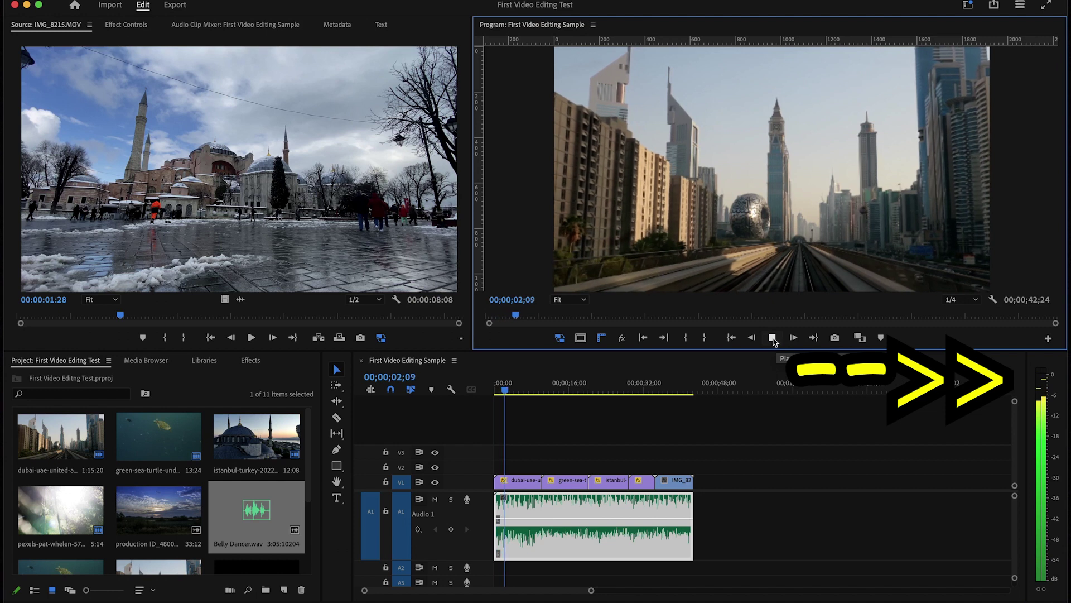
pyautogui.click(772, 338)
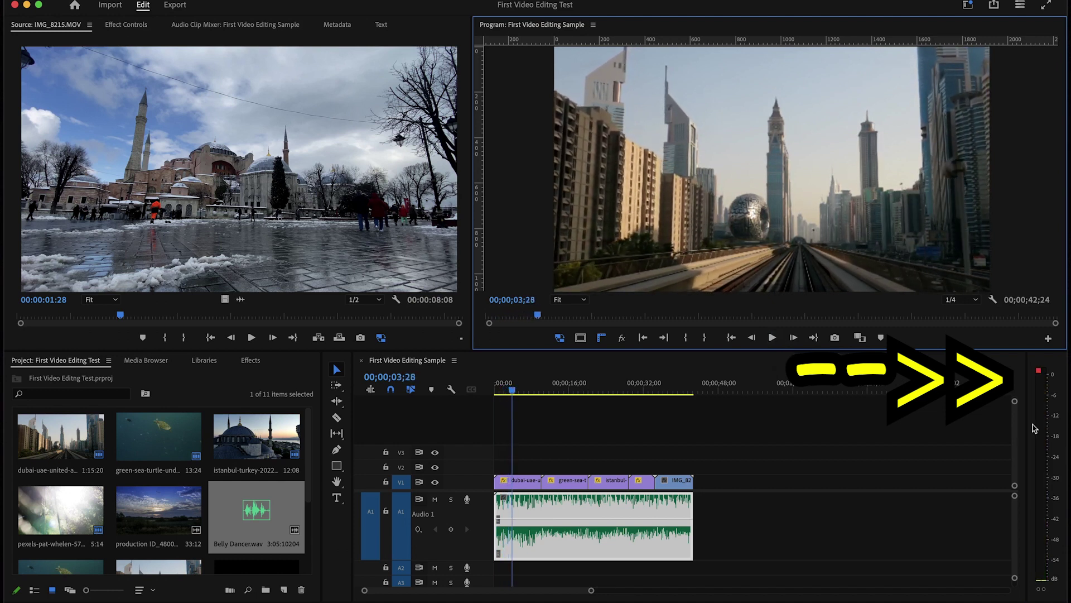
pyautogui.click(1046, 413)
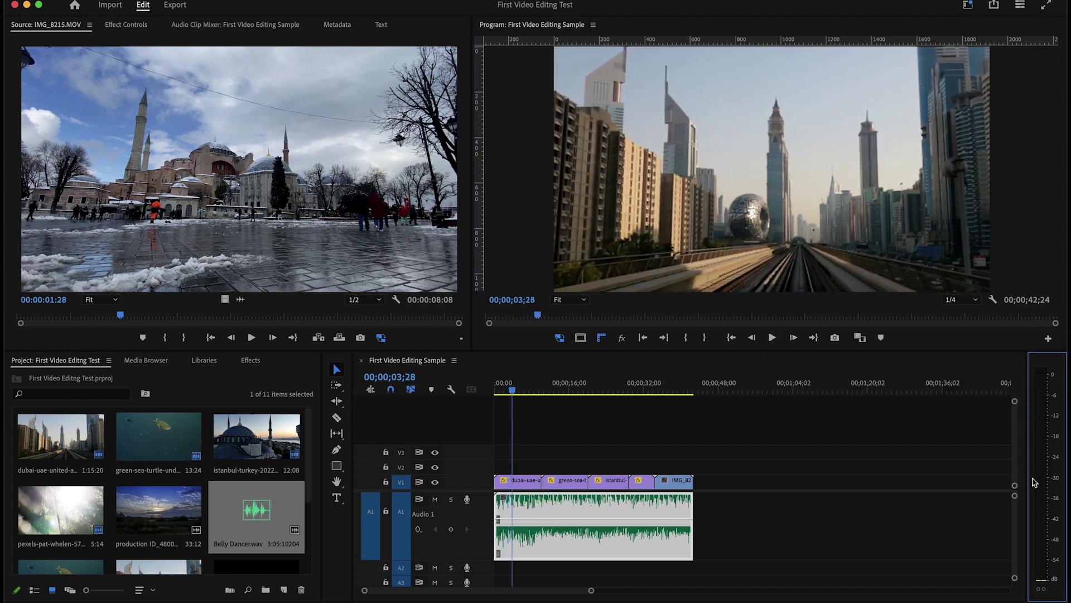